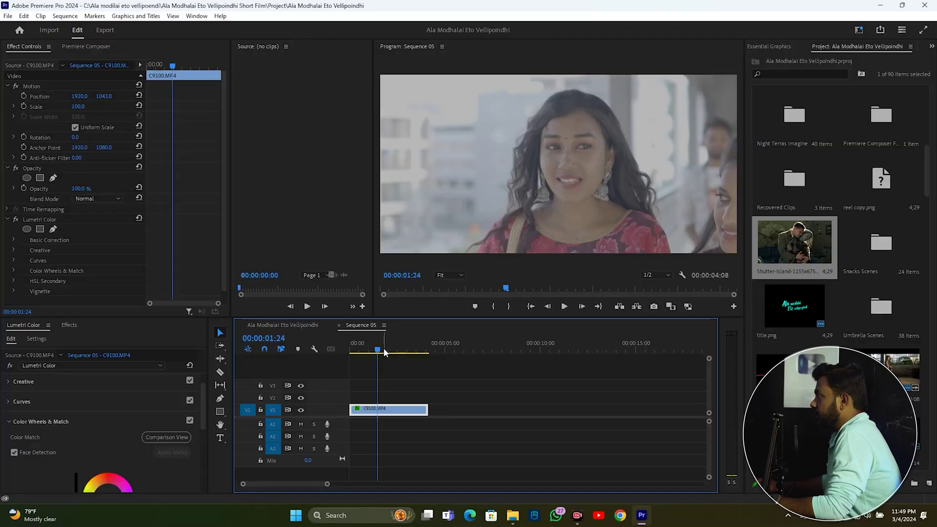
# Step: Place the Shutter-Island still on track V1 just after the C9100.MP4 clip in Sequence 05
pyautogui.moveTo(384, 347); pyautogui.dragTo(392, 348)
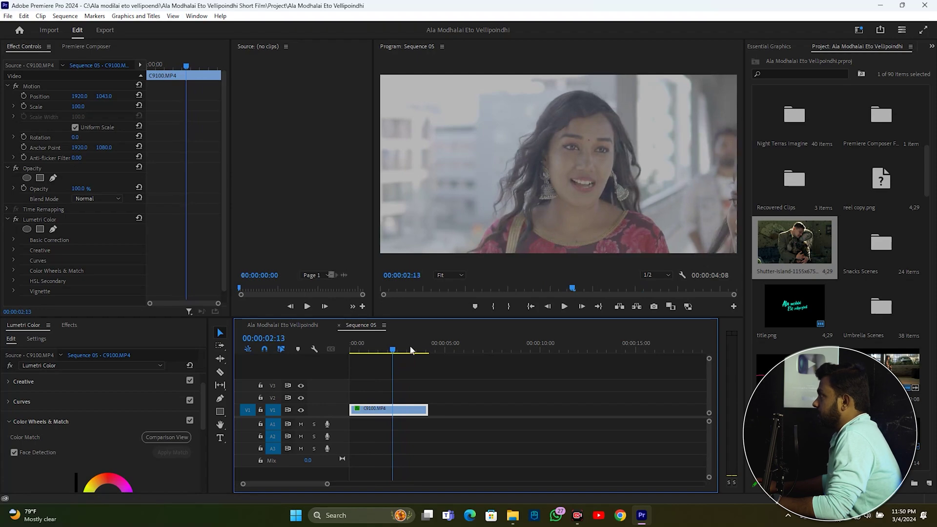
pyautogui.moveTo(411, 350); pyautogui.dragTo(382, 381)
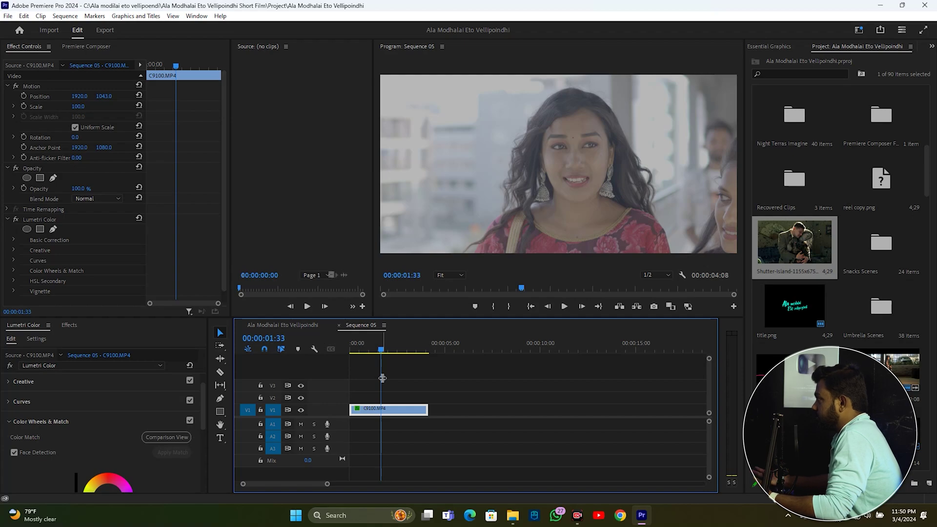
pyautogui.moveTo(793, 239); pyautogui.dragTo(440, 418)
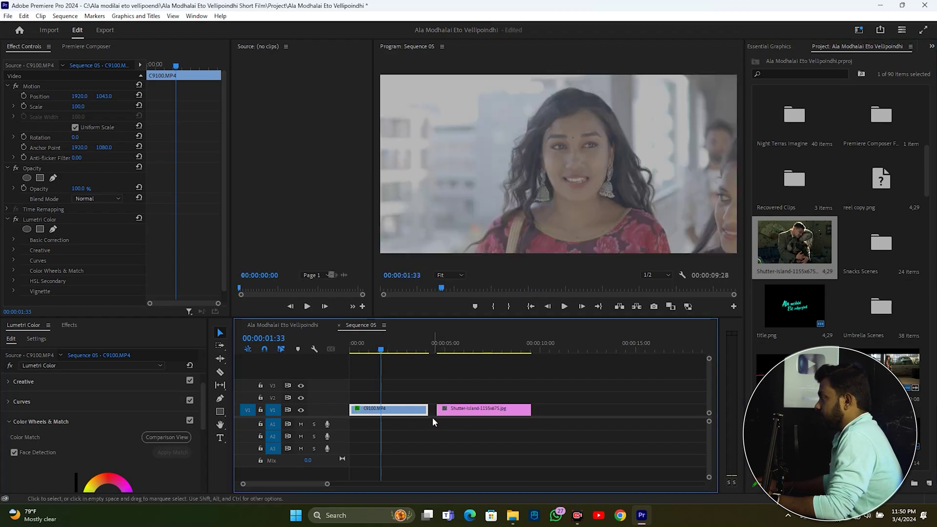
# Step: Fill the frame with the Shutter-Island still by setting its scale to 334 and vertical position to 1125
pyautogui.click(384, 350)
pyautogui.moveTo(385, 354); pyautogui.dragTo(472, 362)
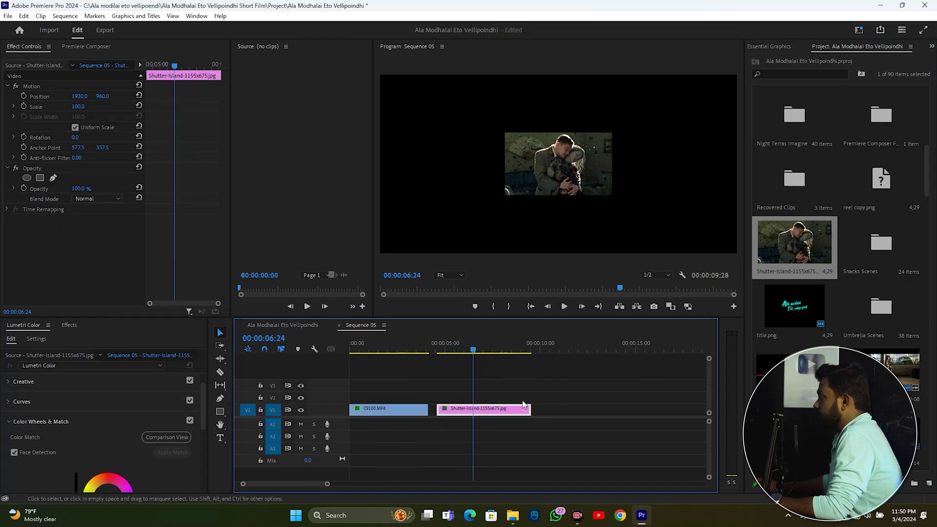
pyautogui.moveTo(79, 107); pyautogui.dragTo(192, 107)
pyautogui.moveTo(106, 96); pyautogui.dragTo(186, 97)
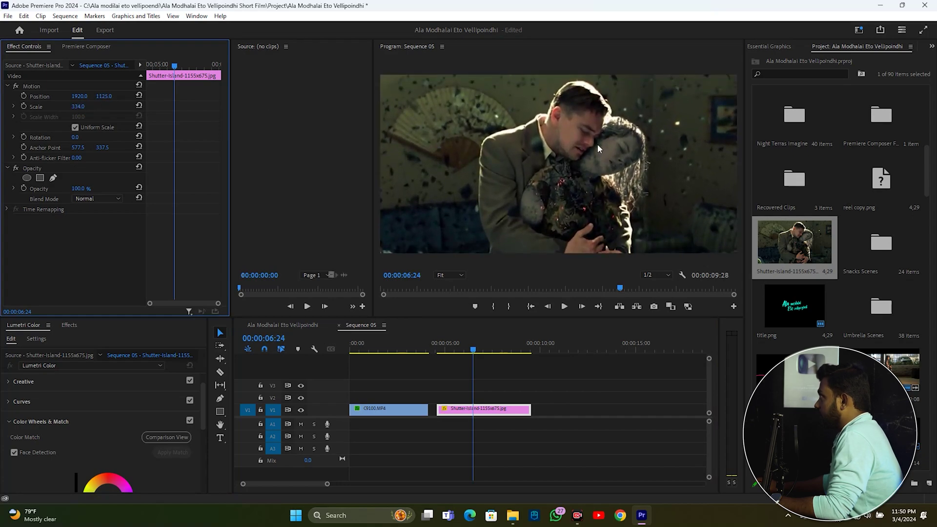
pyautogui.moveTo(427, 349); pyautogui.dragTo(497, 371)
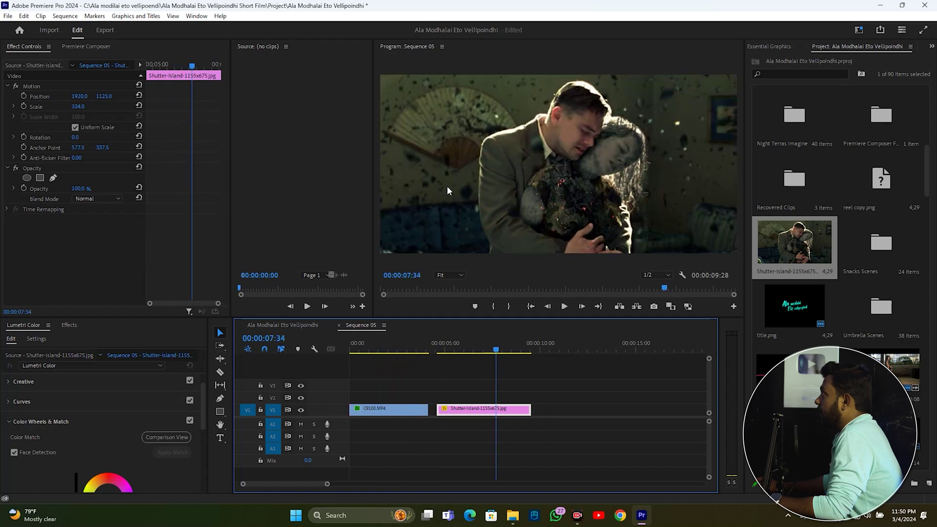
pyautogui.click(652, 203)
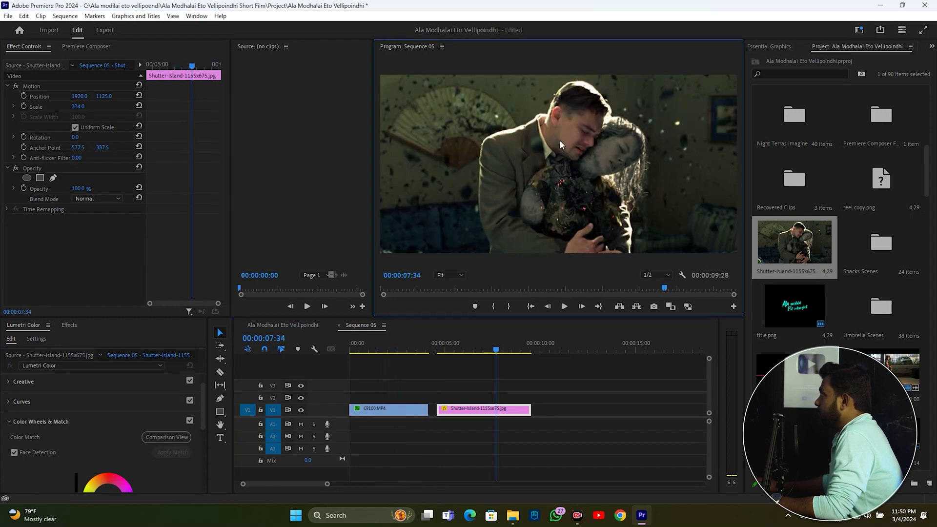
# Step: Park the playhead on the C9100.MP4 clip and expand Lumetri Color's Color Wheels & Match section
pyautogui.moveTo(390, 353)
pyautogui.mouseDown()
pyautogui.moveTo(375, 358)
pyautogui.moveTo(395, 363)
pyautogui.mouseUp()
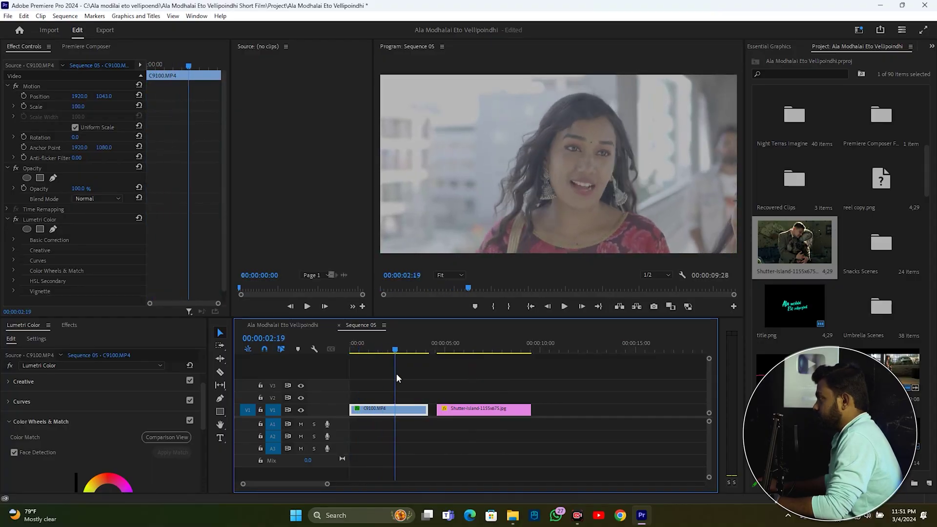
pyautogui.click(28, 326)
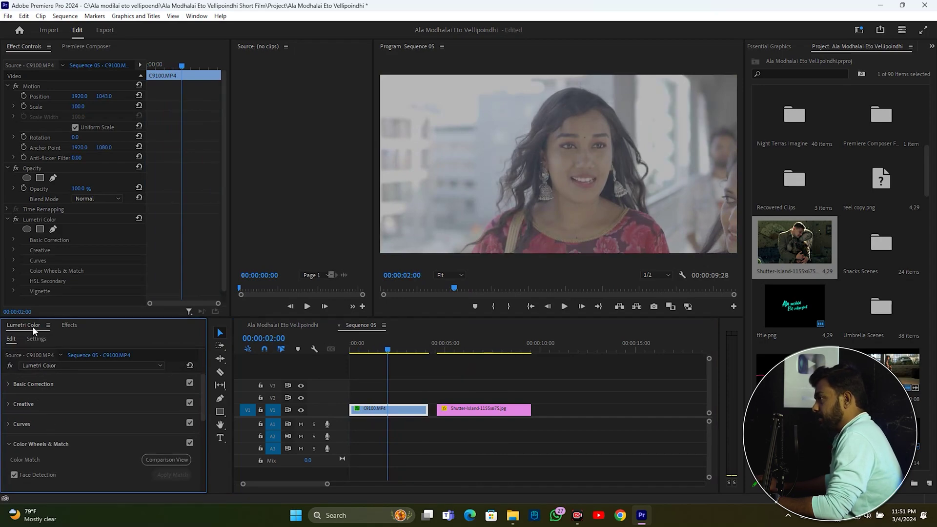
pyautogui.click(196, 15)
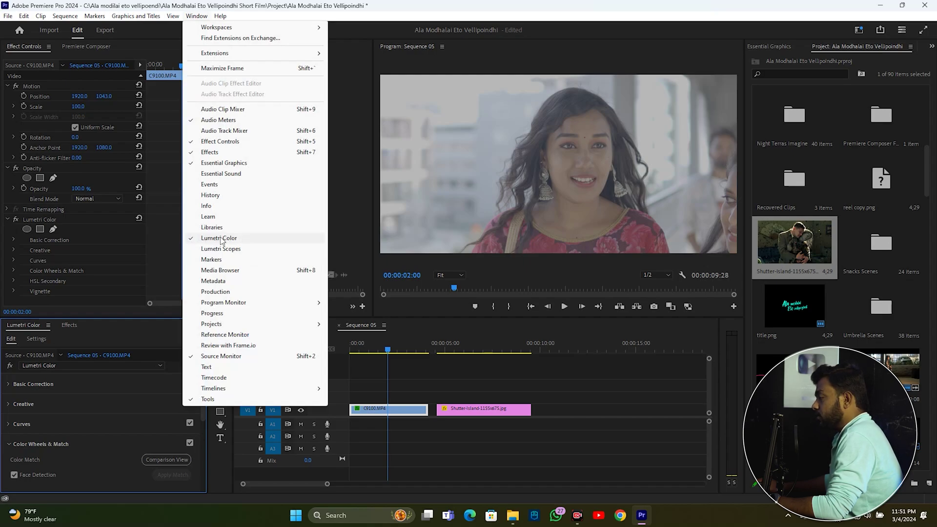
pyautogui.click(488, 410)
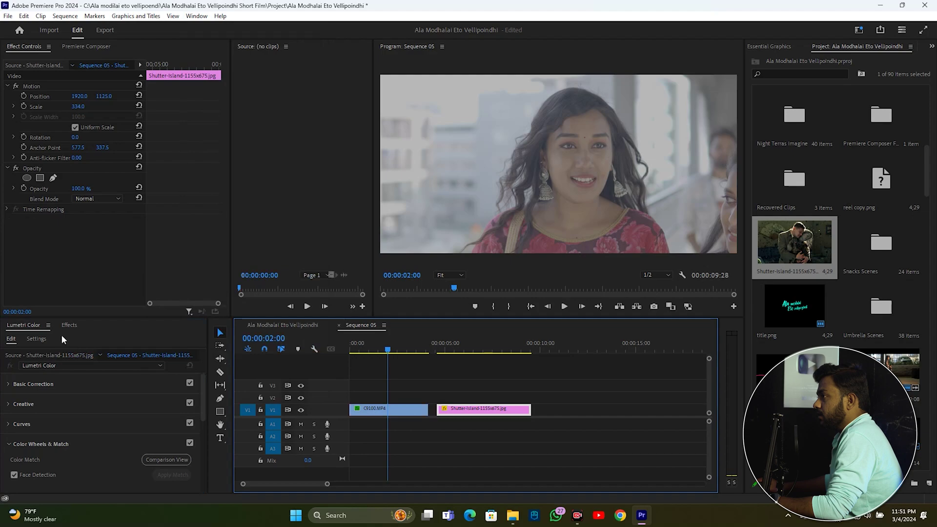
pyautogui.click(21, 326)
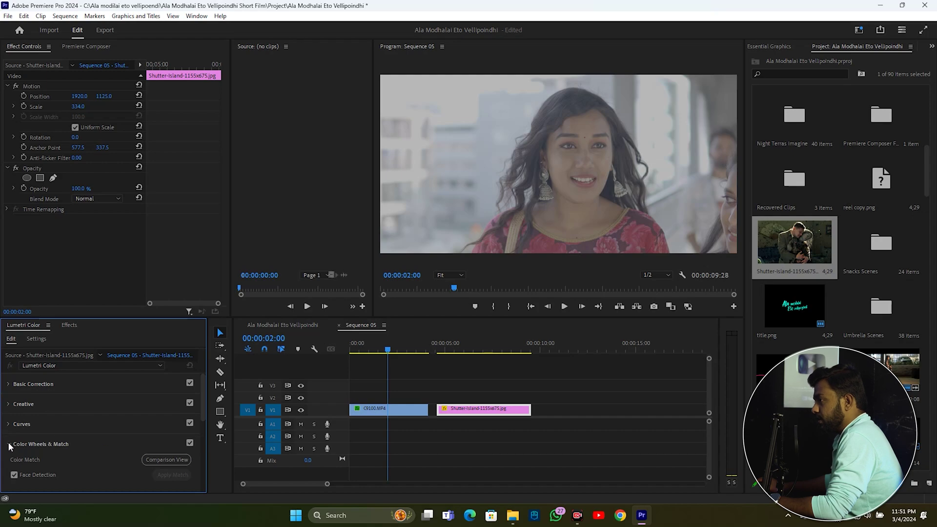
pyautogui.scroll(-1, 45, 441)
pyautogui.click(8, 424)
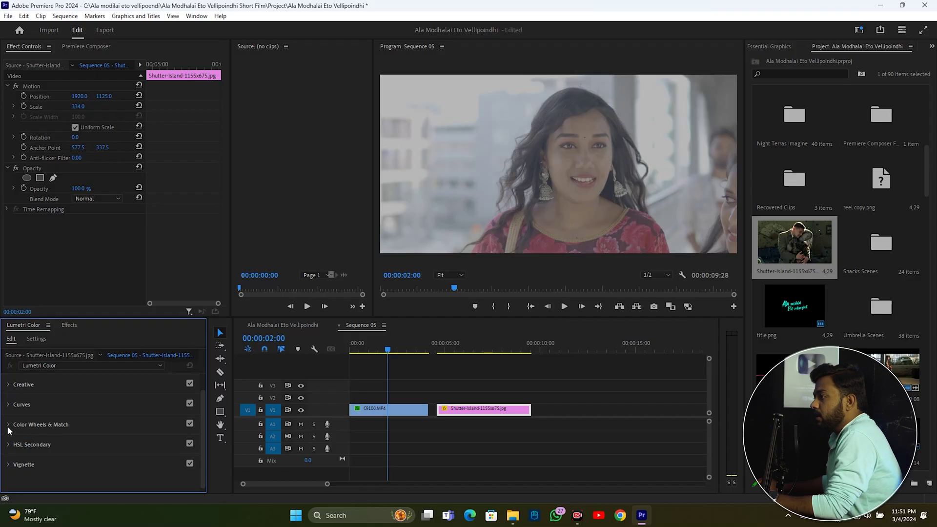
pyautogui.click(8, 425)
pyautogui.scroll(-3, 58, 426)
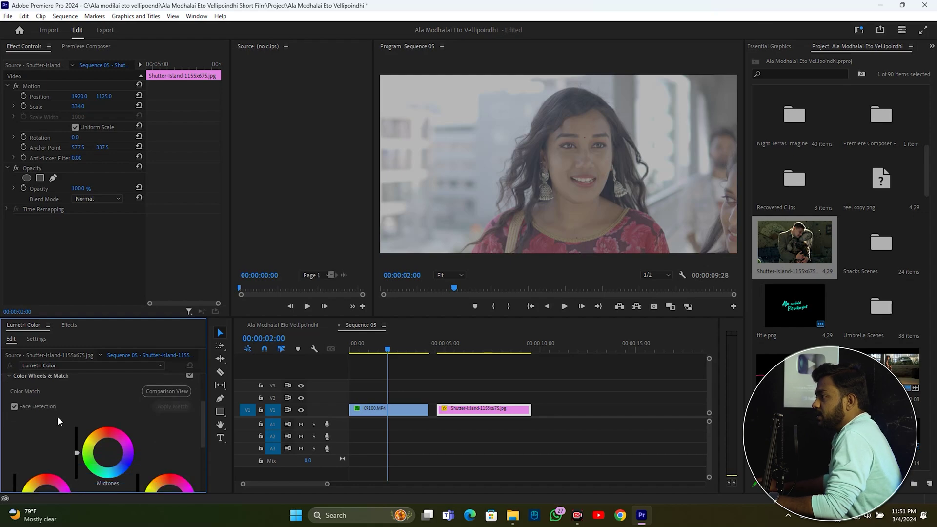
pyautogui.scroll(3, 28, 423)
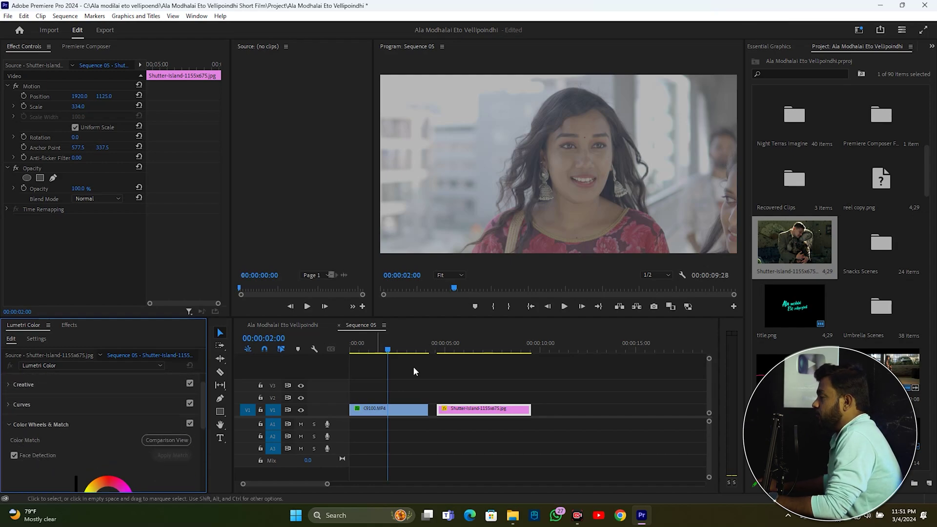
# Step: Turn on Comparison View and set its reference frame to the Shutter-Island still at 00:00:05:03
pyautogui.click(167, 440)
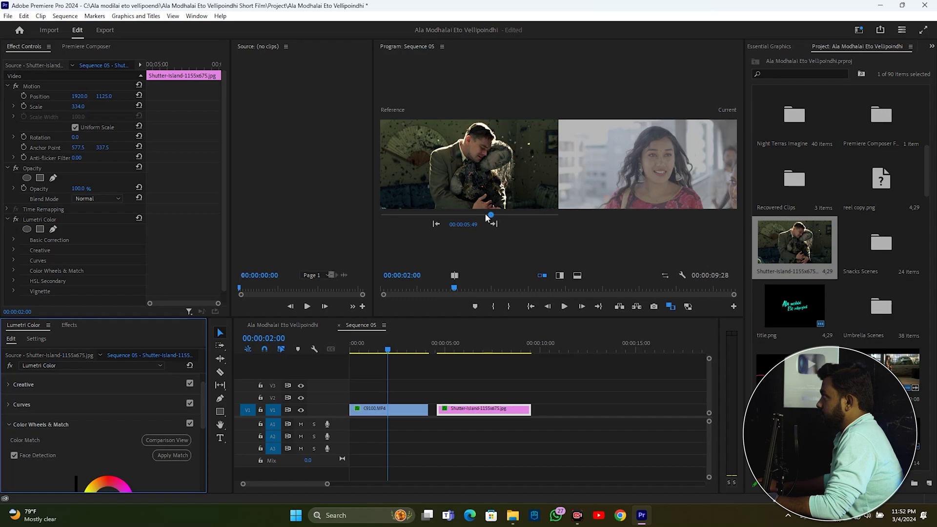
pyautogui.moveTo(484, 214); pyautogui.dragTo(386, 215)
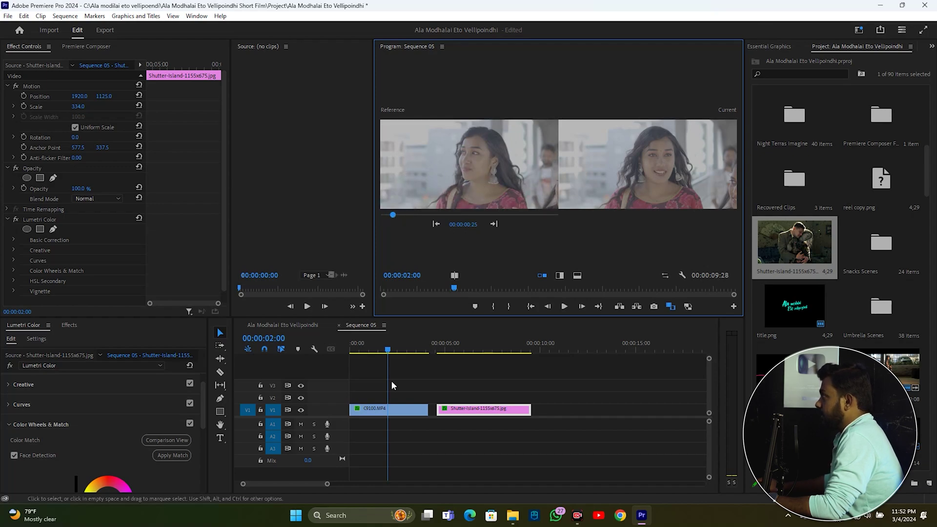
pyautogui.moveTo(390, 380); pyautogui.dragTo(441, 365)
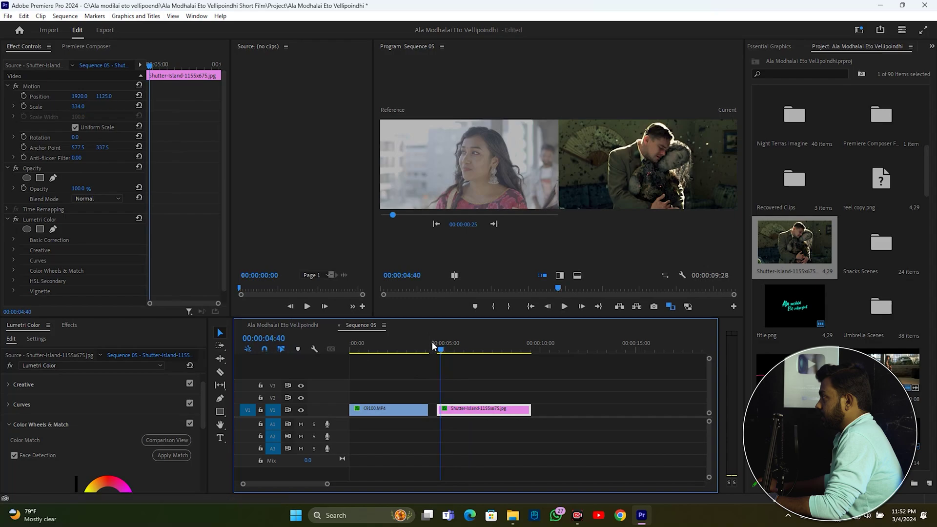
pyautogui.click(444, 347)
pyautogui.moveTo(394, 214); pyautogui.dragTo(481, 221)
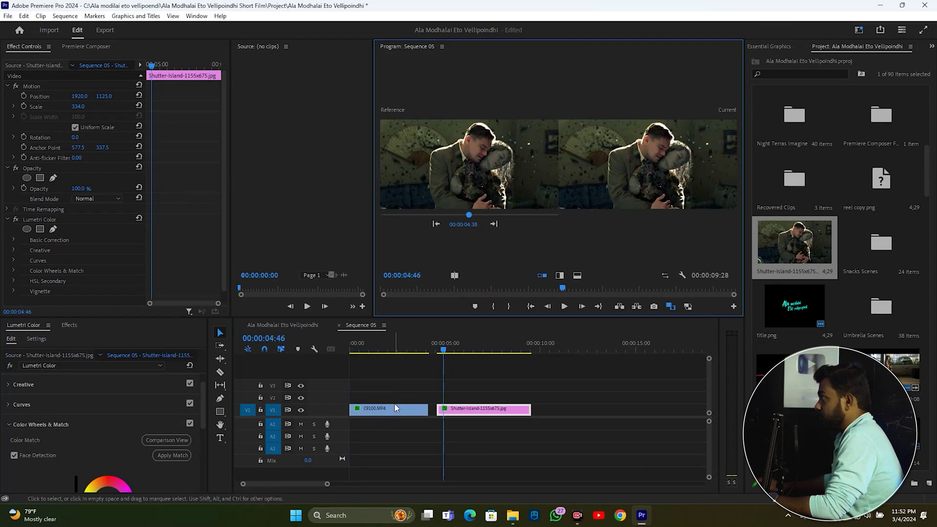
pyautogui.click(373, 364)
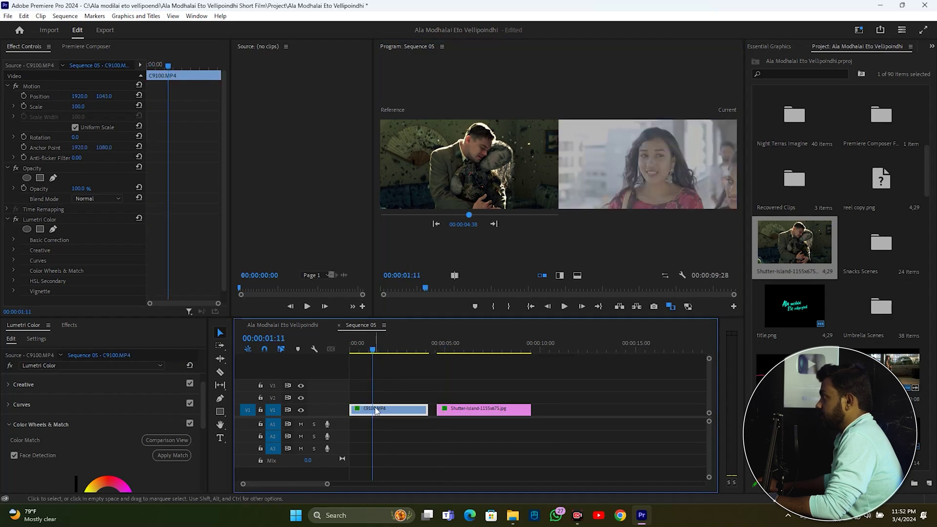
pyautogui.click(461, 168)
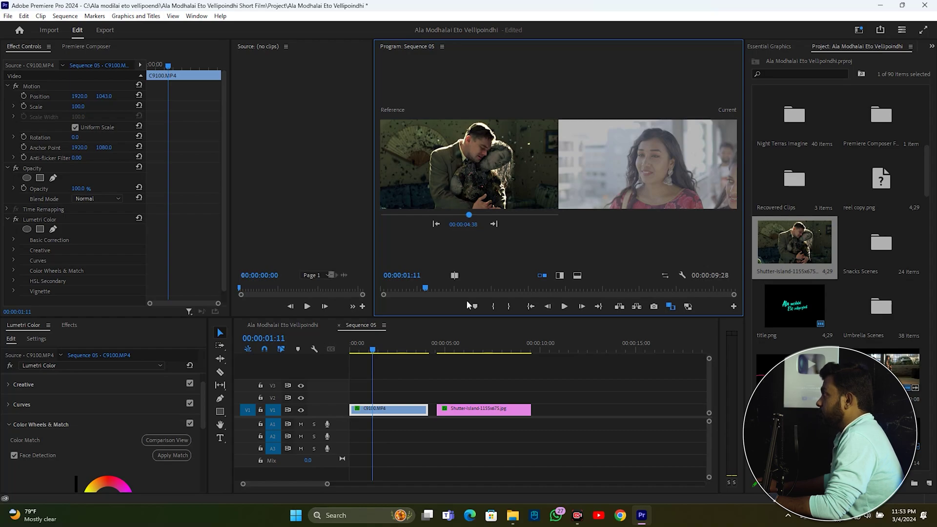
pyautogui.click(444, 349)
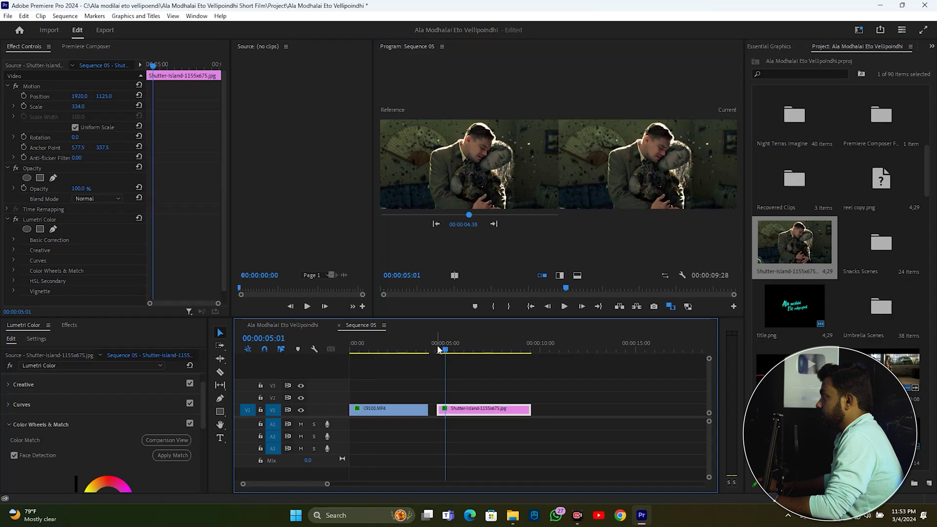
pyautogui.moveTo(471, 214); pyautogui.dragTo(476, 218)
# Step: Apply the color match from the Shutter-Island reference to the C9100.MP4 clip at 00:00:01:27
pyautogui.click(379, 348)
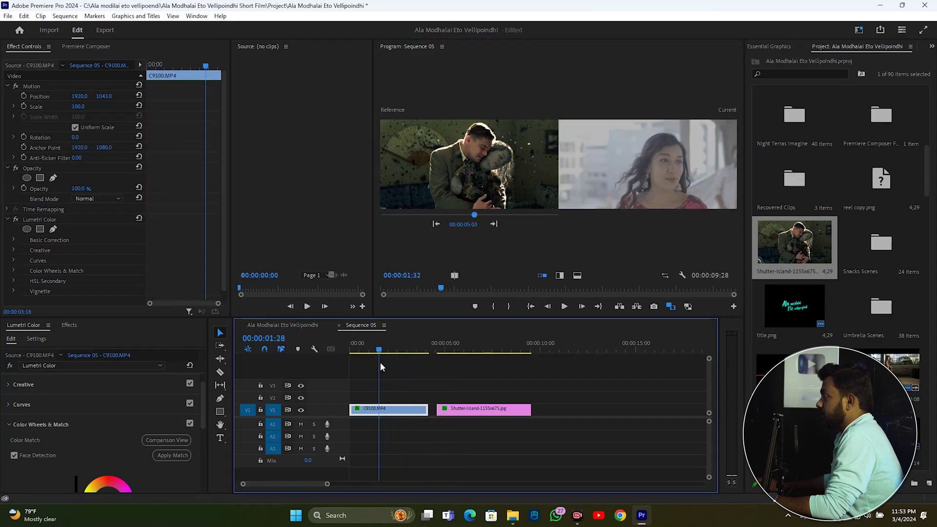
pyautogui.scroll(-2, 92, 441)
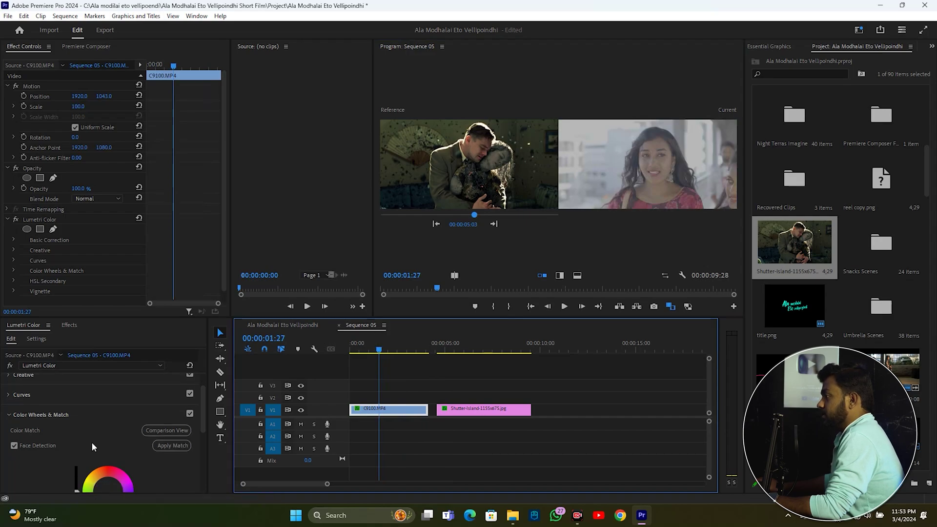
pyautogui.click(167, 441)
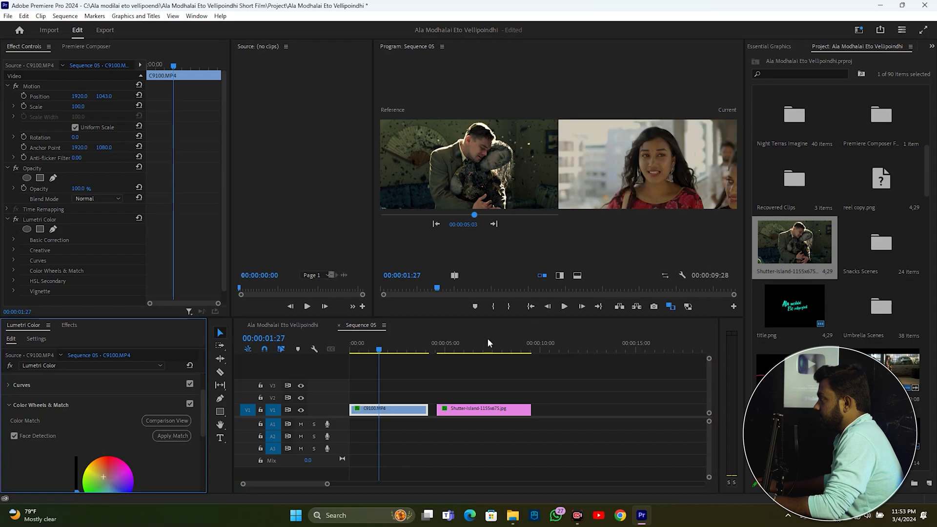
# Step: Turn off Comparison View and scrub through the color-matched C9100.MP4 clip at full frame
pyautogui.moveTo(359, 350); pyautogui.dragTo(390, 353)
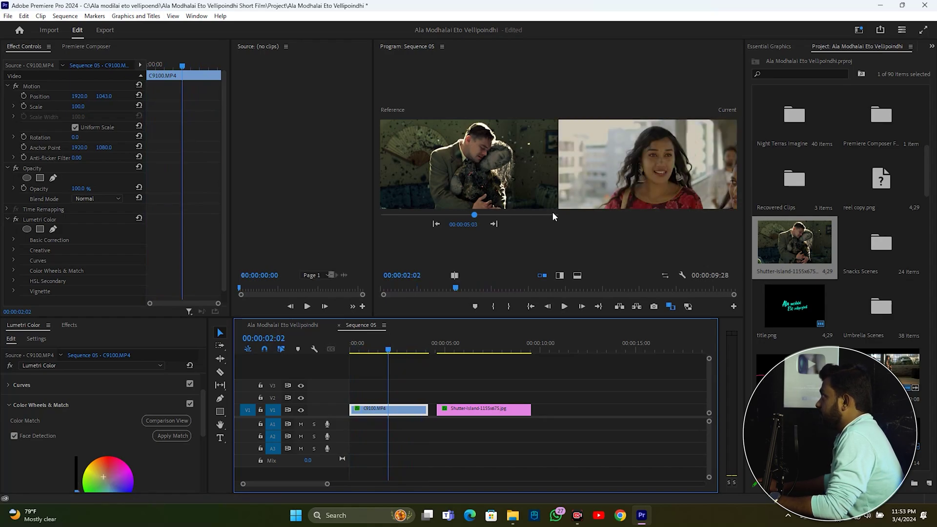
pyautogui.click(673, 305)
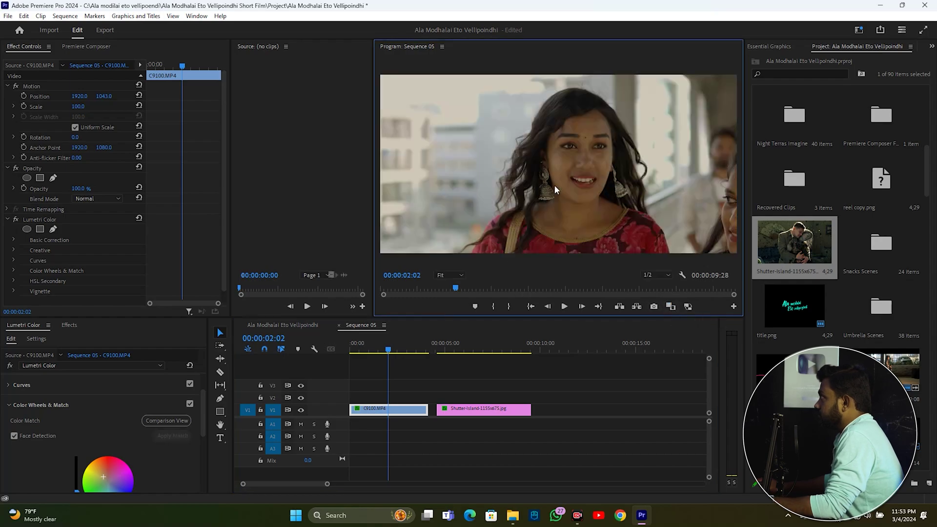
pyautogui.moveTo(373, 349)
pyautogui.mouseDown()
pyautogui.moveTo(340, 353)
pyautogui.moveTo(386, 354)
pyautogui.mouseUp()
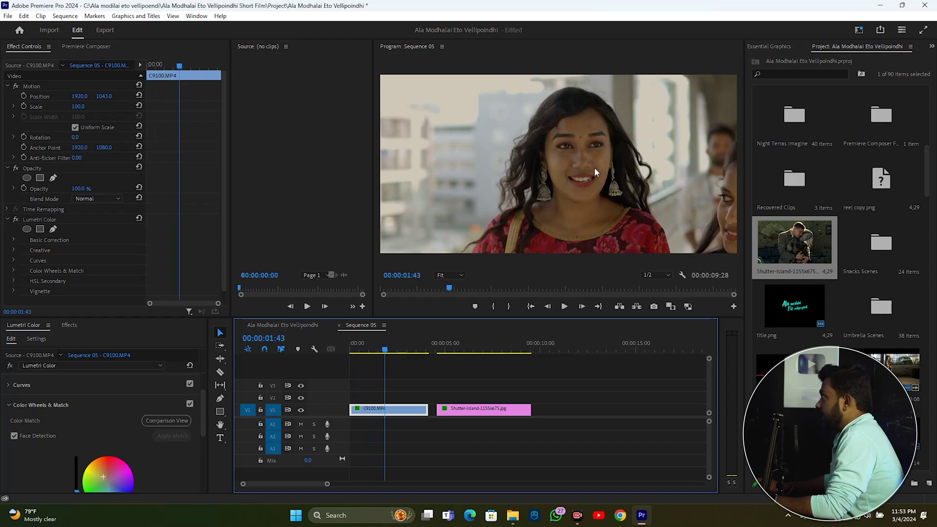
# Step: Shape the C9100.MP4 clip's white RGB curve by slightly raising the midtones and lowering the shadows
pyautogui.click(9, 385)
pyautogui.scroll(-2, 103, 455)
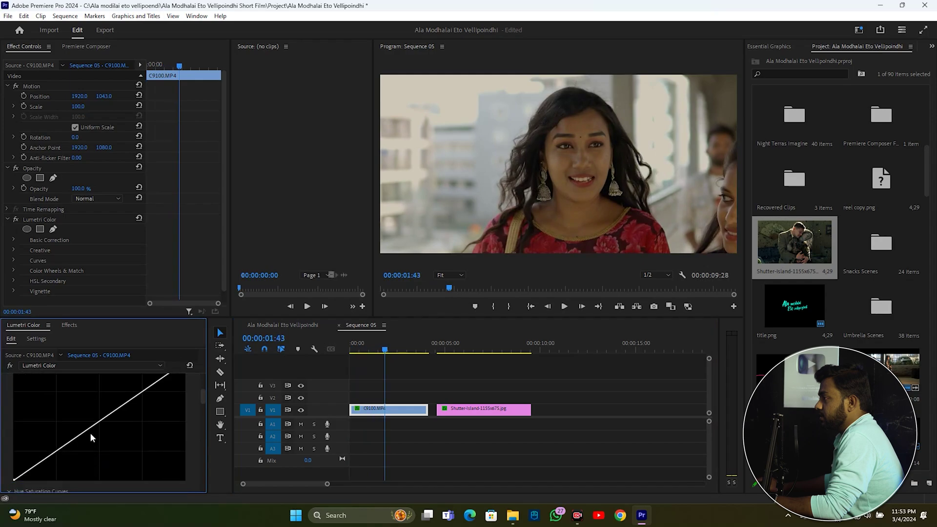
pyautogui.moveTo(133, 313); pyautogui.dragTo(132, 264)
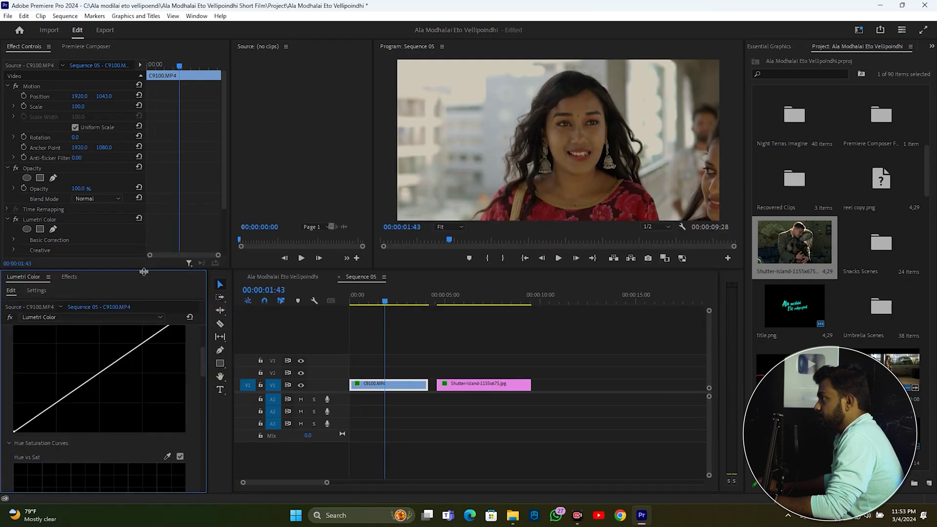
pyautogui.scroll(2, 99, 402)
pyautogui.moveTo(98, 433); pyautogui.dragTo(97, 428)
pyautogui.moveTo(52, 463); pyautogui.dragTo(45, 473)
pyautogui.scroll(2, 97, 463)
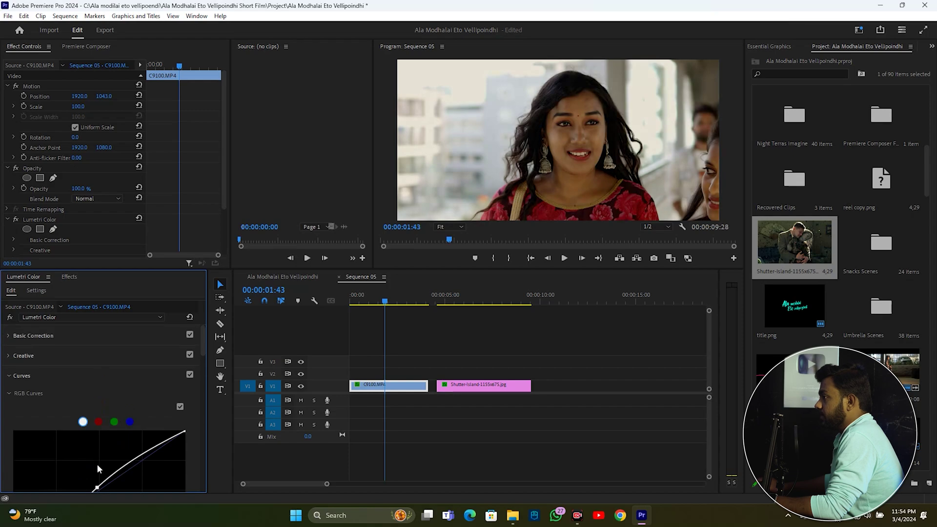
# Step: In Basic Correction, set the C9100.MP4 clip's temperature to 2.0 and contrast to 28.3
pyautogui.click(12, 339)
pyautogui.moveTo(116, 425); pyautogui.dragTo(113, 427)
pyautogui.scroll(-1, 113, 453)
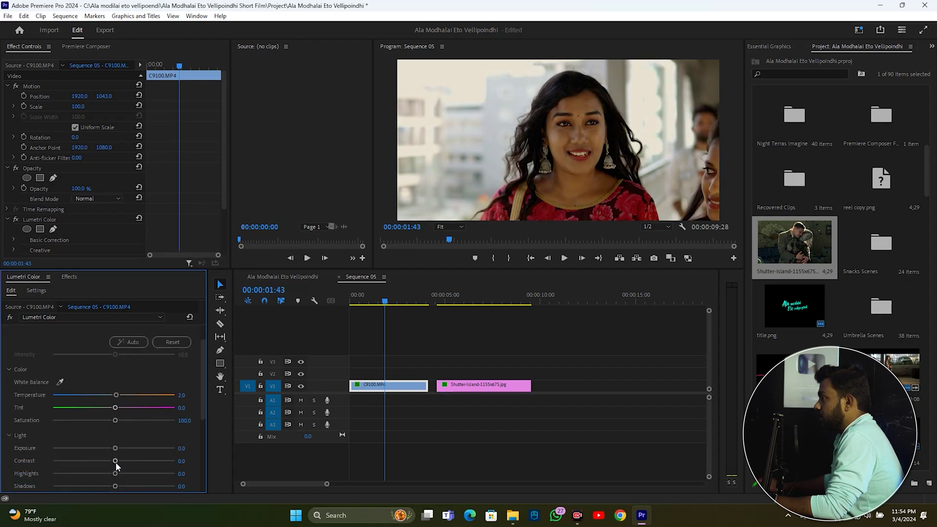
pyautogui.moveTo(116, 464); pyautogui.dragTo(130, 465)
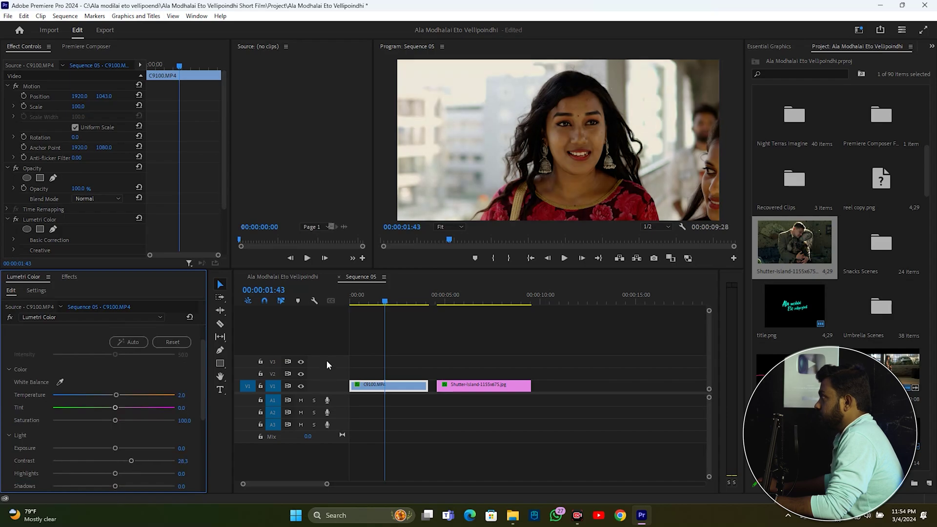
# Step: Play the graded C9100.MP4 clip from near its start to review the look
pyautogui.click(361, 301)
pyautogui.press('space')
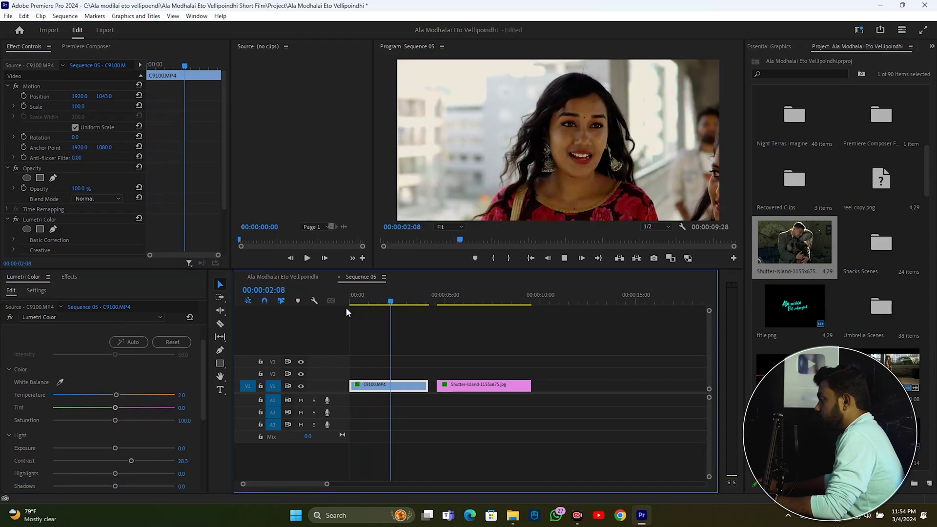
pyautogui.press('space')
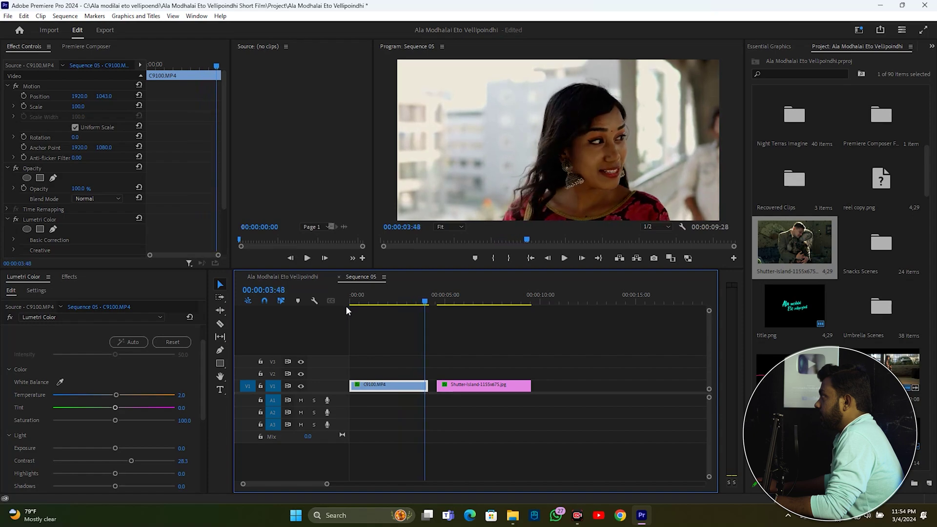
# Step: Scrub through the graded C9100.MP4 clip and the Shutter Island still to compare their looks
pyautogui.moveTo(388, 292); pyautogui.dragTo(400, 312)
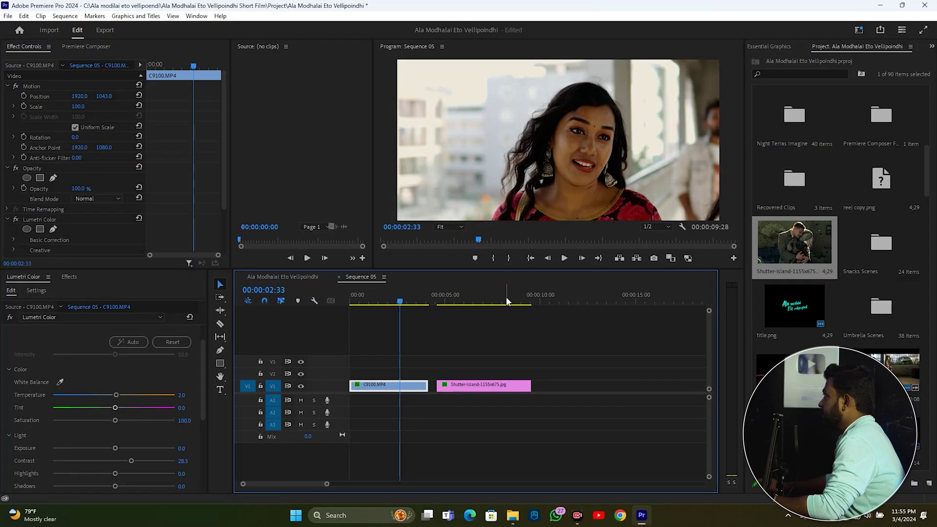
pyautogui.click(501, 302)
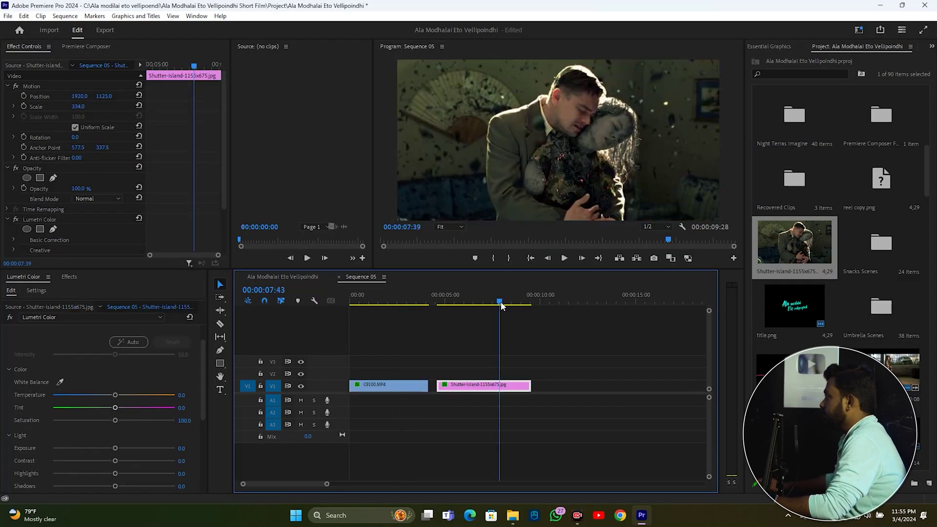
pyautogui.moveTo(500, 305); pyautogui.dragTo(482, 317)
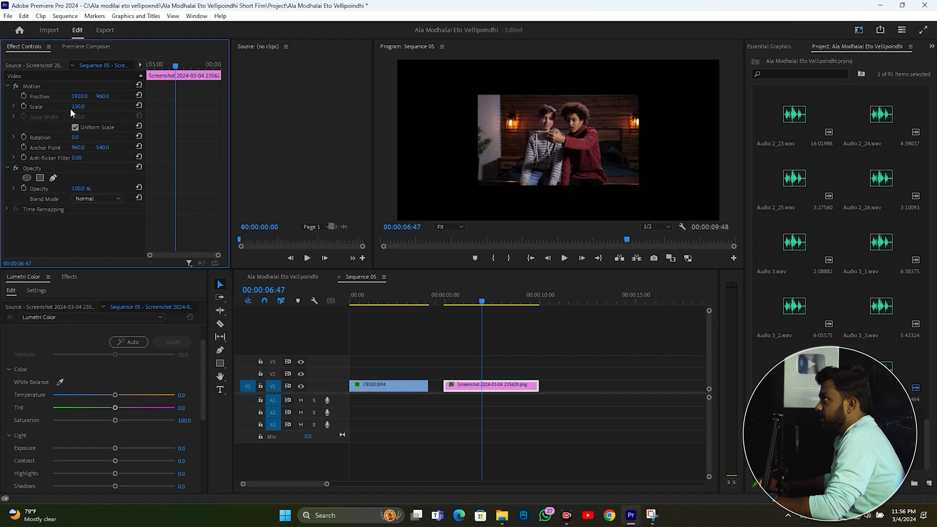
# Step: Scale the Screenshot 2024-03-04 235629.png reference still to 206 so it fills the frame
pyautogui.moveTo(79, 106); pyautogui.dragTo(130, 106)
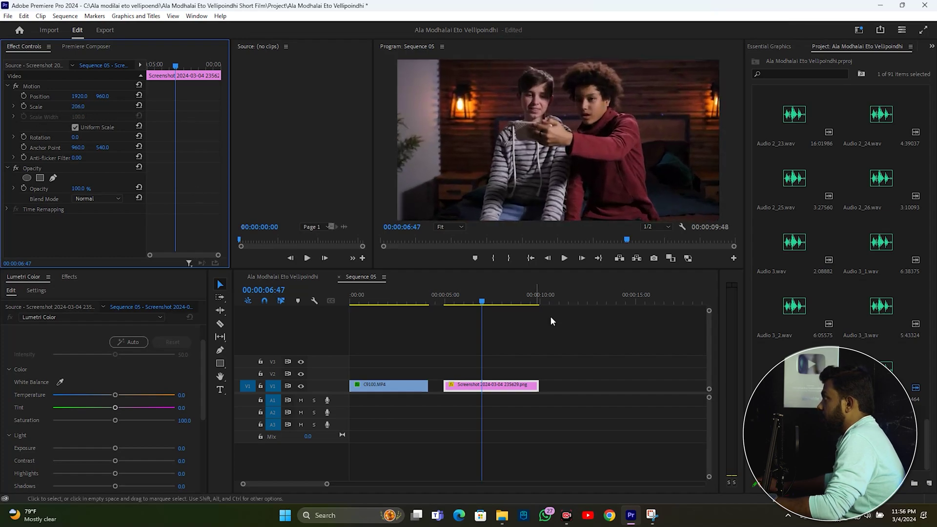
# Step: Open Comparison View under Color Wheels & Match with the playhead on the C9100.MP4 clip at 00:00:02:27
pyautogui.click(381, 301)
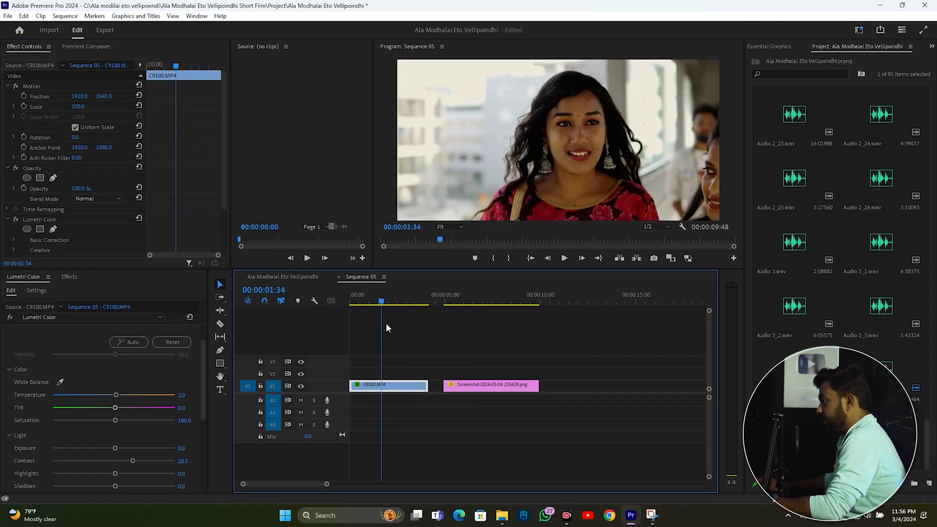
pyautogui.click(399, 302)
pyautogui.scroll(-5, 121, 395)
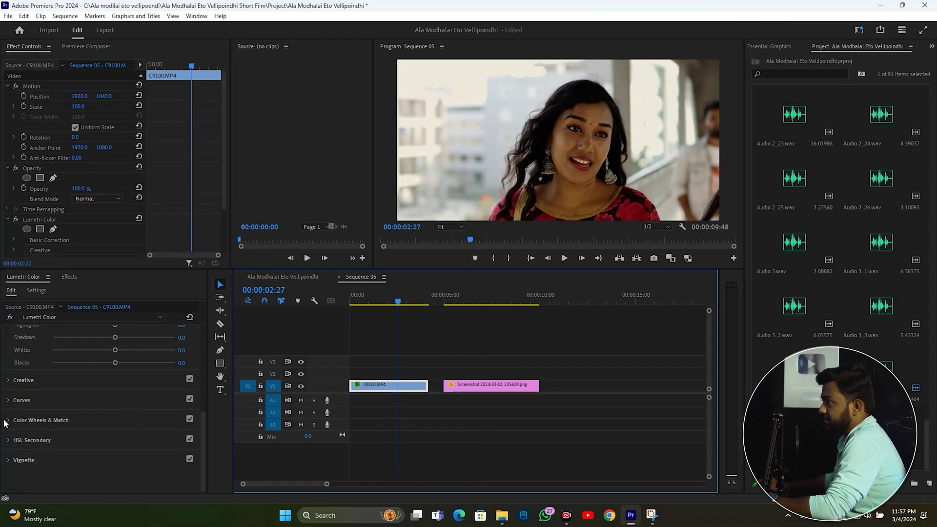
pyautogui.click(60, 420)
pyautogui.scroll(3, 125, 409)
pyautogui.scroll(1, 125, 409)
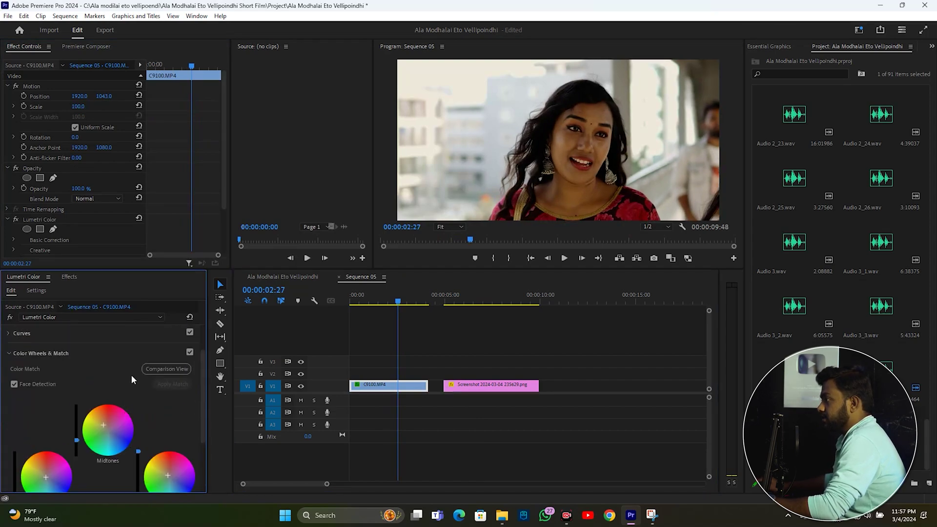
pyautogui.click(160, 368)
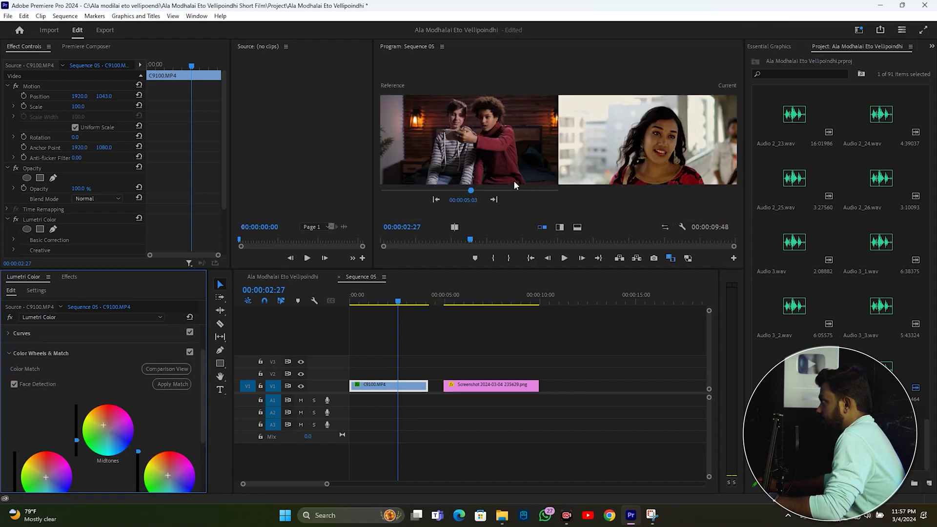
# Step: Delete the existing Lumetri Color effect from the C9100.MP4 clip
pyautogui.click(382, 383)
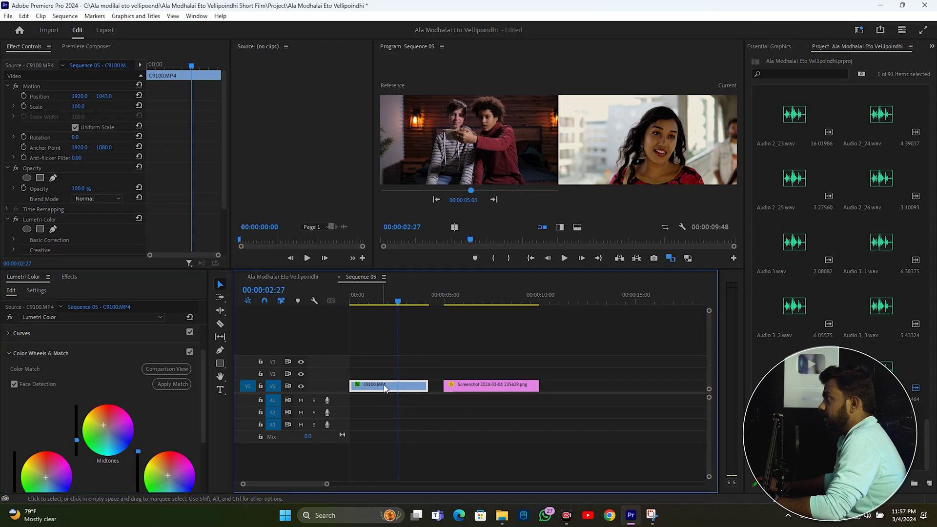
pyautogui.click(52, 222)
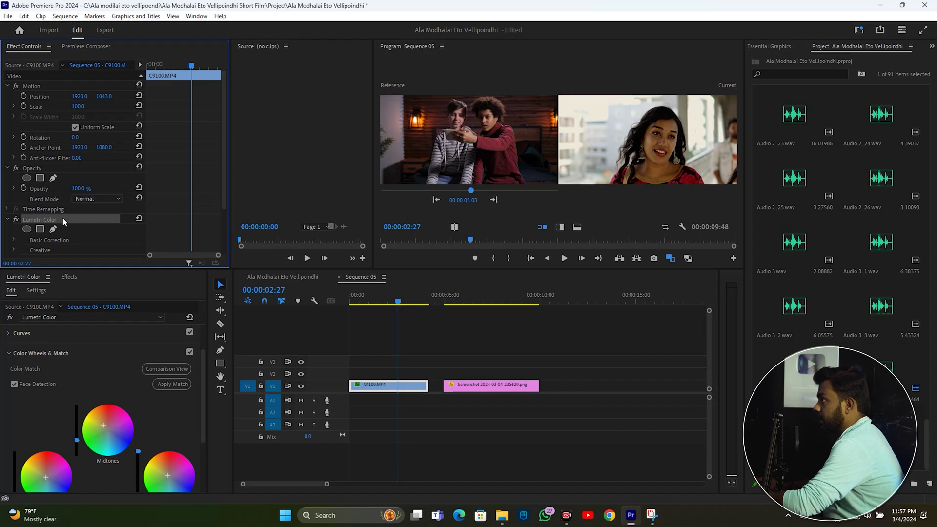
pyautogui.scroll(-1, 85, 205)
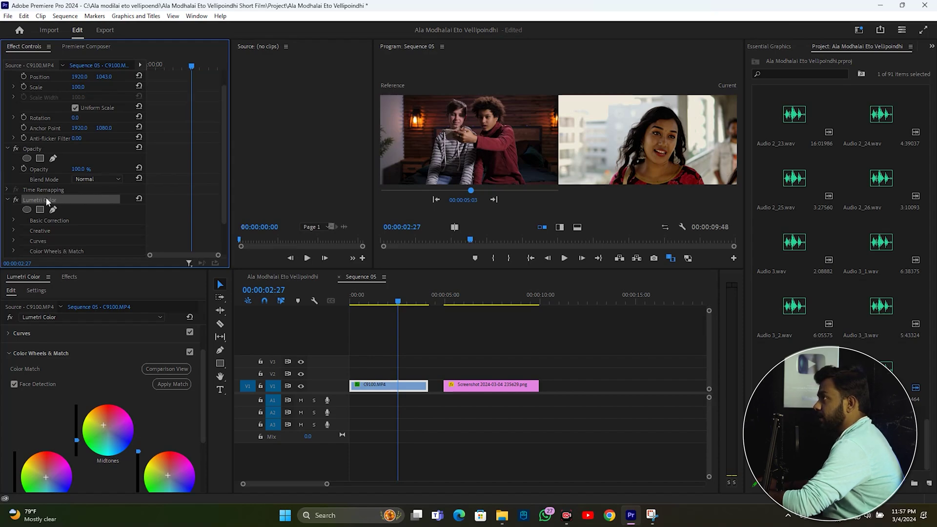
pyautogui.press('Delete')
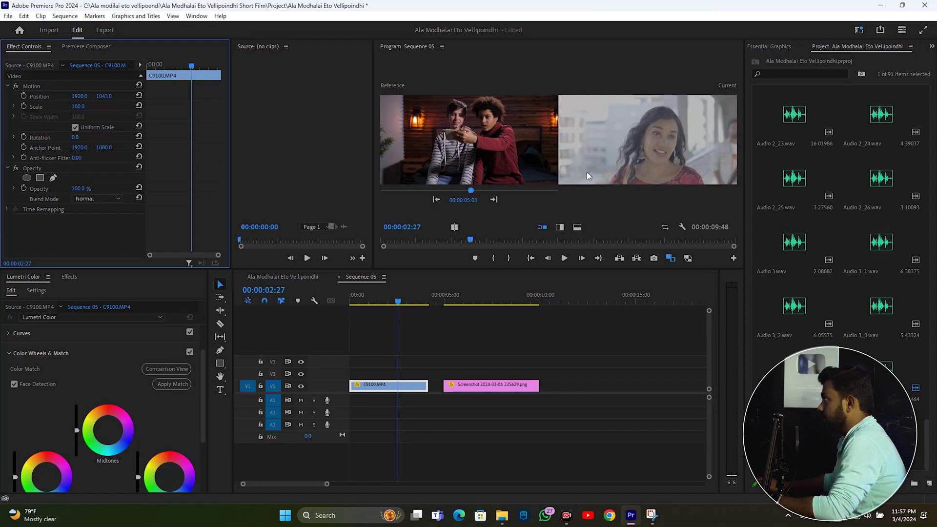
# Step: Apply Color Match to the C9100.MP4 clip from the screenshot reference and turn off Comparison View
pyautogui.click(173, 384)
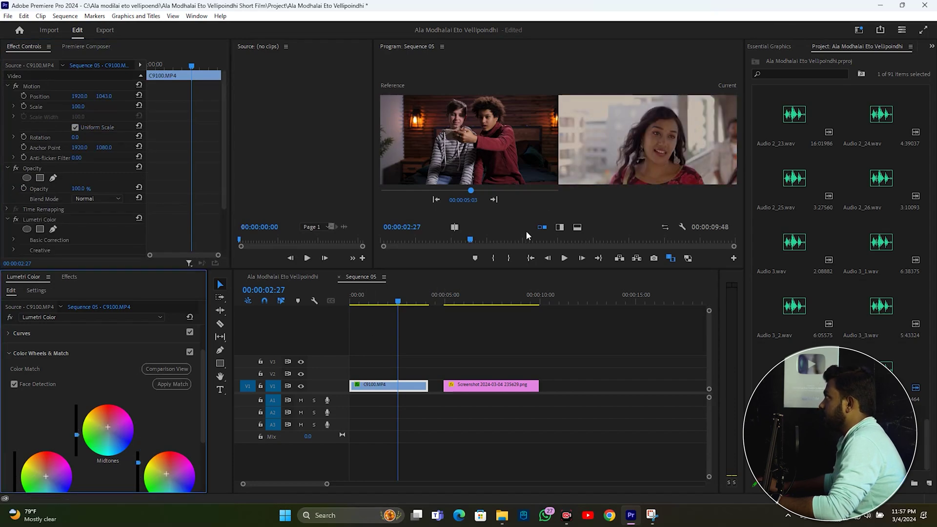
pyautogui.click(615, 169)
pyautogui.click(670, 258)
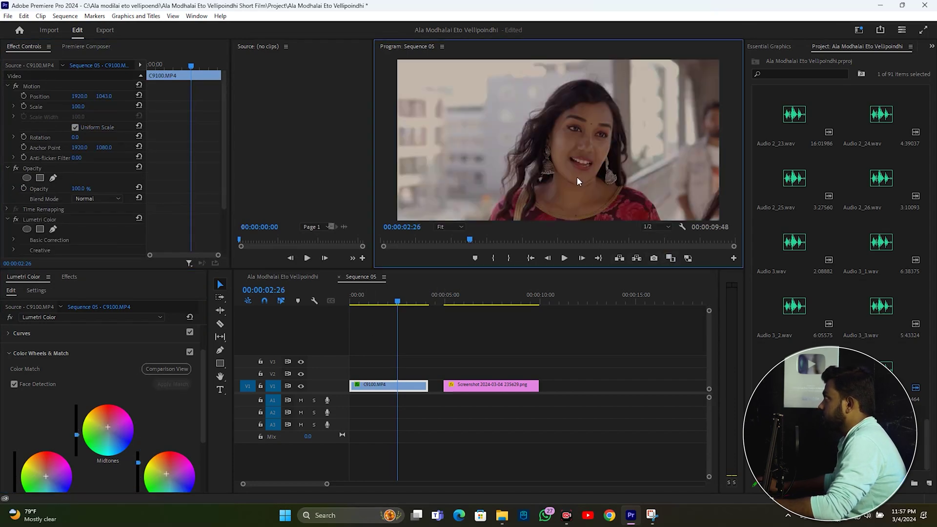
# Step: Play the newly matched C9100.MP4 clip from near its start and compare it with the screenshot reference still
pyautogui.click(356, 303)
pyautogui.press('space')
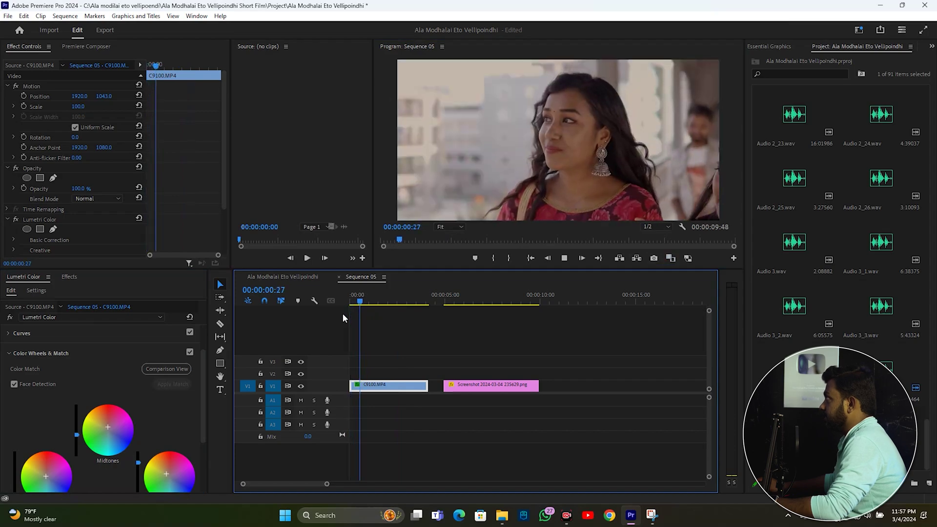
pyautogui.click(485, 301)
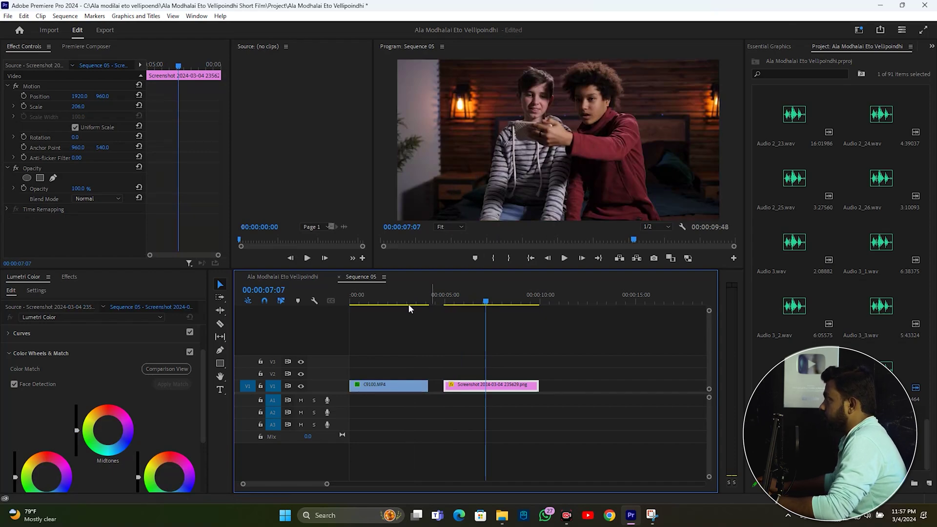
pyautogui.click(367, 302)
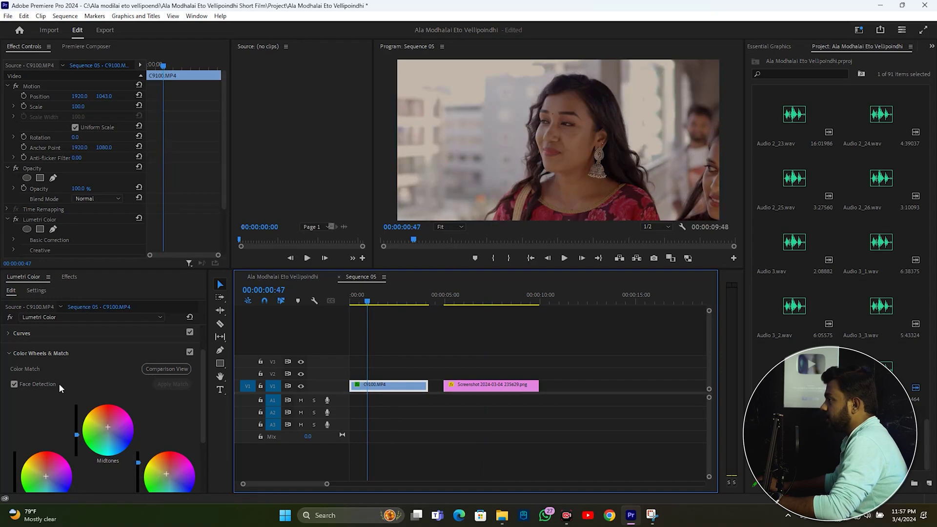
# Step: In Basic Correction, set the C9100.MP4 clip's contrast to 29.1 and highlights to 27.5
pyautogui.scroll(3, 14, 384)
pyautogui.scroll(-2, 9, 340)
pyautogui.scroll(2, 8, 340)
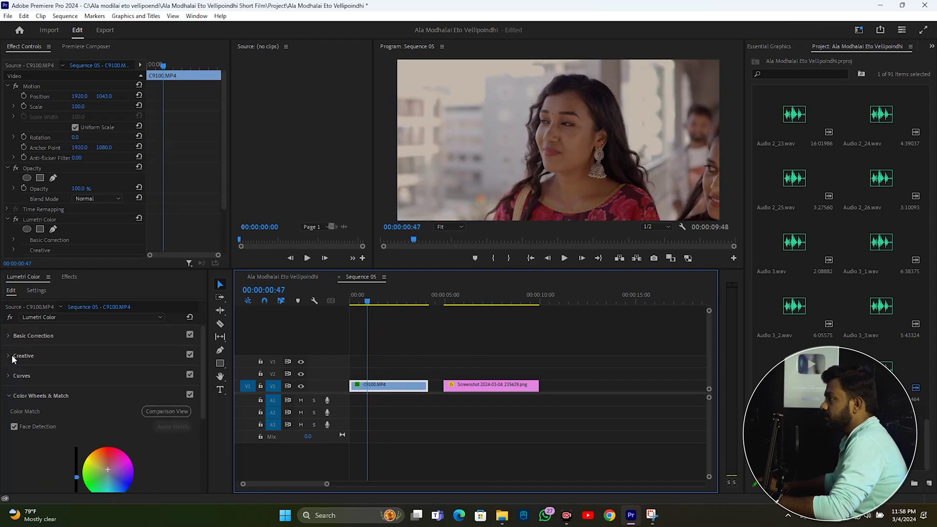
pyautogui.click(10, 336)
pyautogui.scroll(-2, 118, 417)
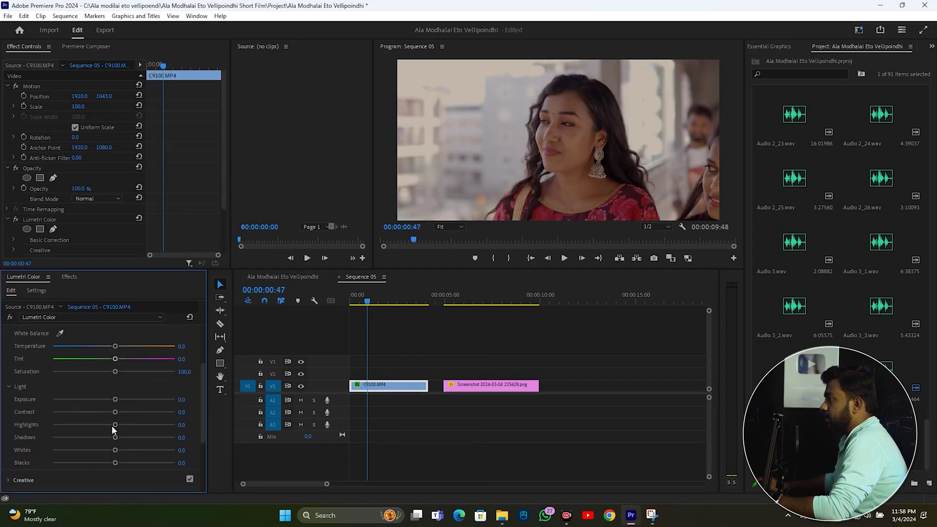
pyautogui.moveTo(115, 415); pyautogui.dragTo(132, 403)
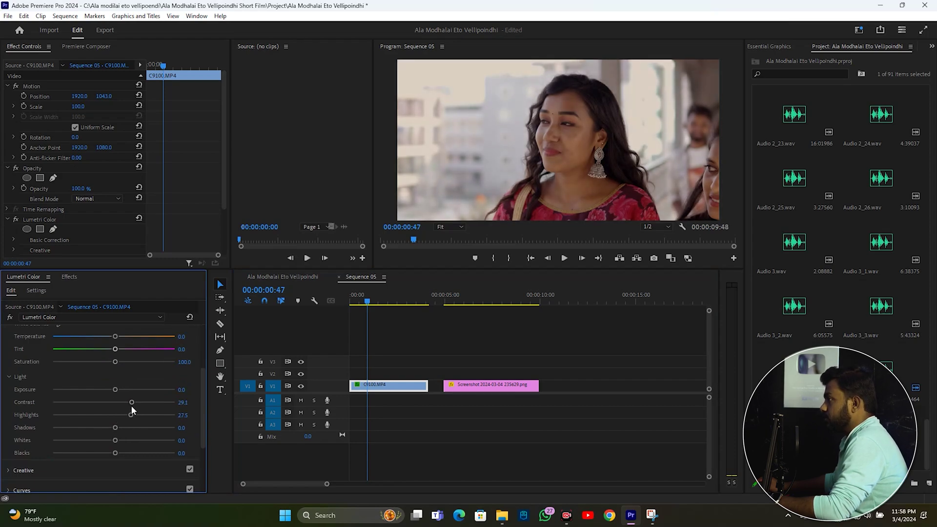
# Step: Set the clip's saturation to 105.2, temperature to about -3.8 and whites to 15.5, and play back the result
pyautogui.scroll(-1, 122, 412)
pyautogui.moveTo(118, 353); pyautogui.dragTo(118, 328)
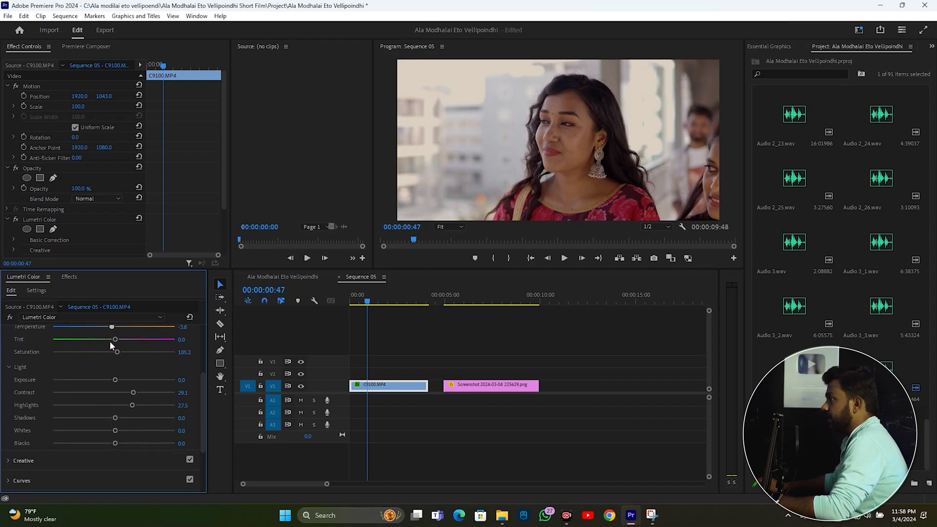
pyautogui.scroll(-1, 111, 414)
pyautogui.moveTo(115, 420); pyautogui.dragTo(128, 420)
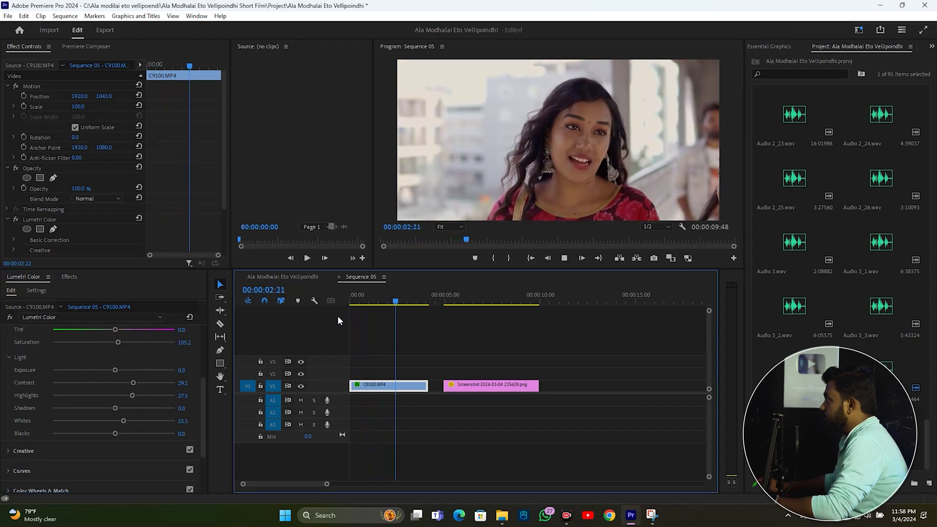
pyautogui.press('space')
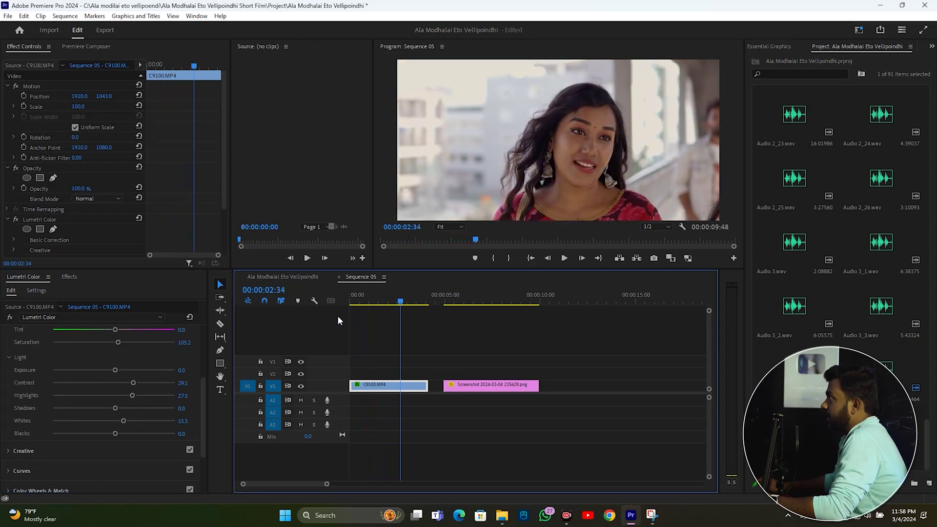